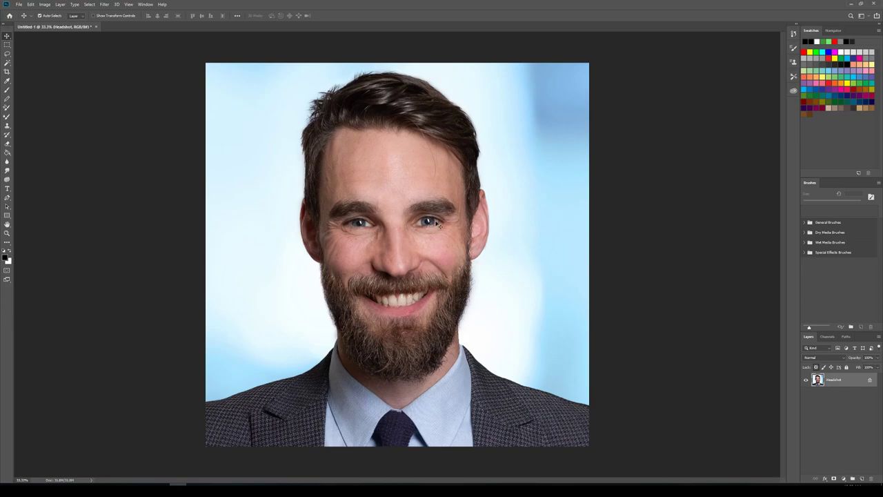
# Zoom in close on the left-hand eye and bring up the lasso tool variants.
pyautogui.scroll(2, 356, 221)
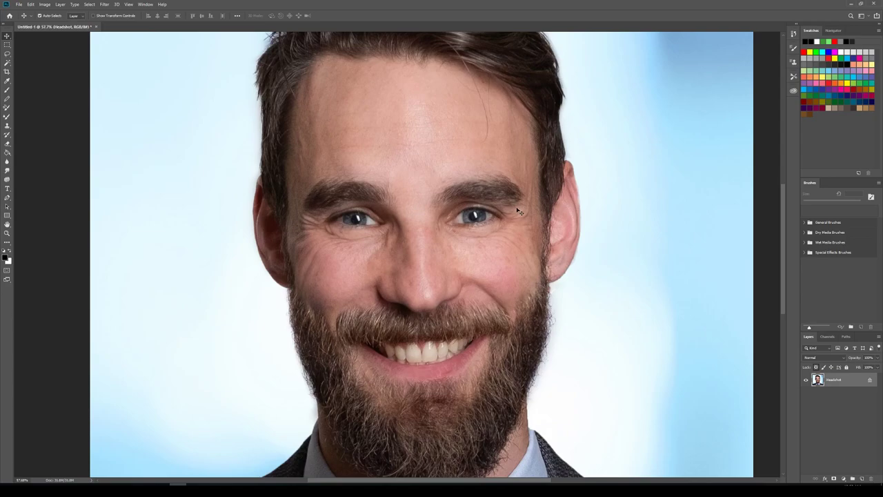
pyautogui.scroll(1, 367, 222)
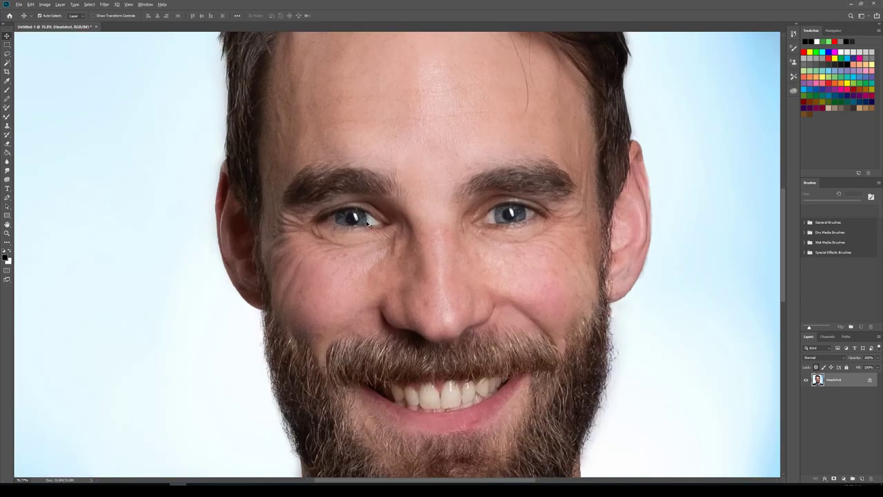
pyautogui.scroll(5, 367, 222)
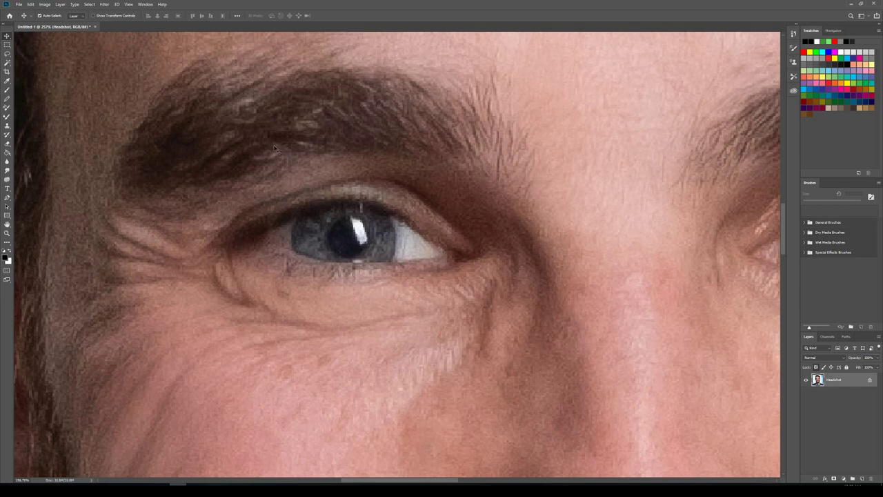
pyautogui.click(8, 54)
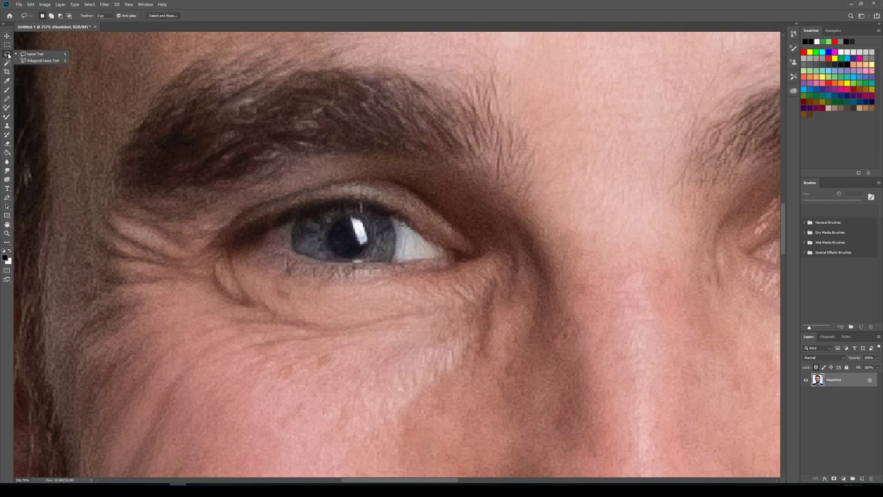
# With the Polygonal Lasso, outline the left iris along its inner and lower edges.
pyautogui.click(42, 60)
pyautogui.click(295, 219)
pyautogui.click(291, 228)
pyautogui.click(291, 251)
pyautogui.click(311, 259)
pyautogui.click(336, 264)
pyautogui.click(360, 263)
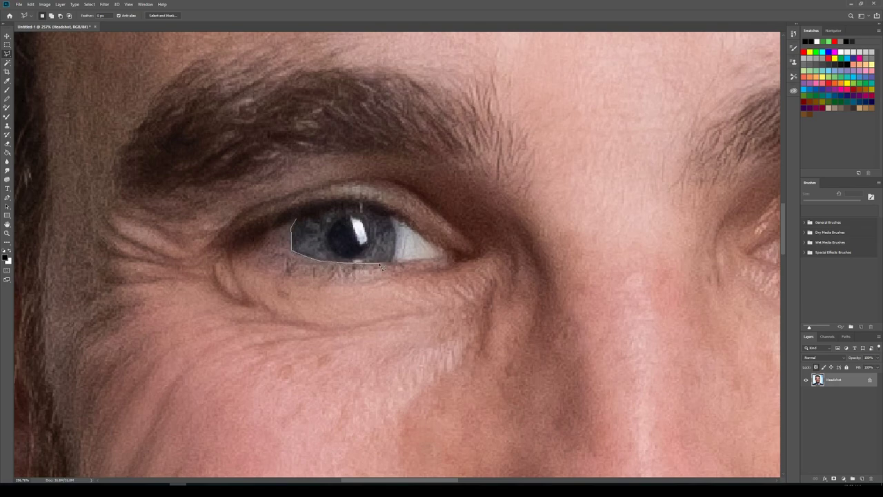
# Trace over the top of the iris and close the polygon selection.
pyautogui.click(393, 263)
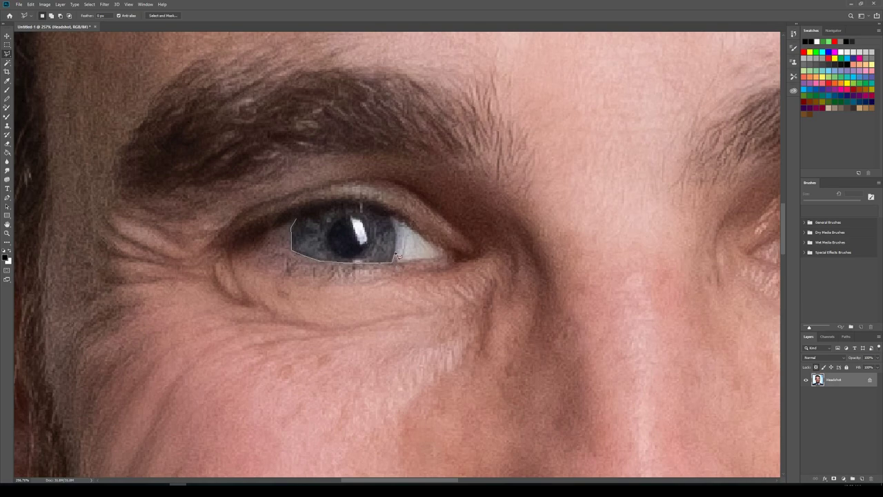
pyautogui.click(390, 220)
pyautogui.click(378, 209)
pyautogui.click(360, 205)
pyautogui.click(338, 206)
pyautogui.click(301, 222)
pyautogui.click(45, 4)
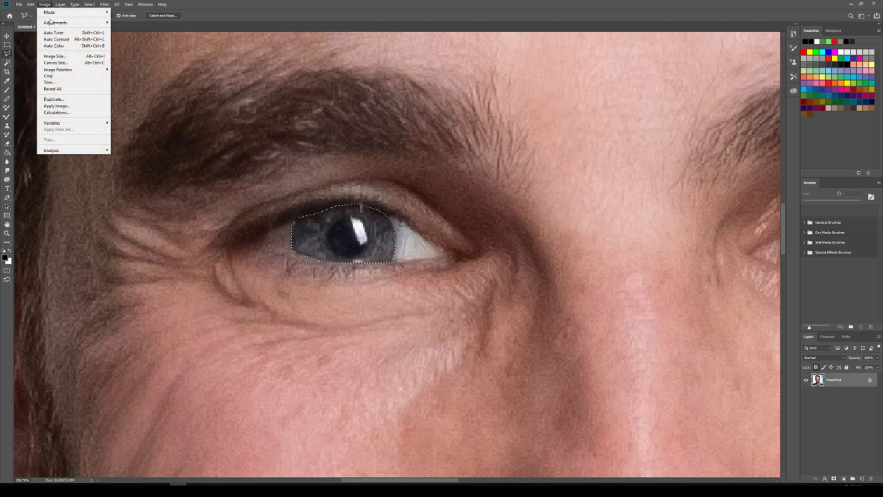
# Color Balance the left iris green: midtones 0, +15, −16 with Highlights selected.
pyautogui.moveTo(54, 24)
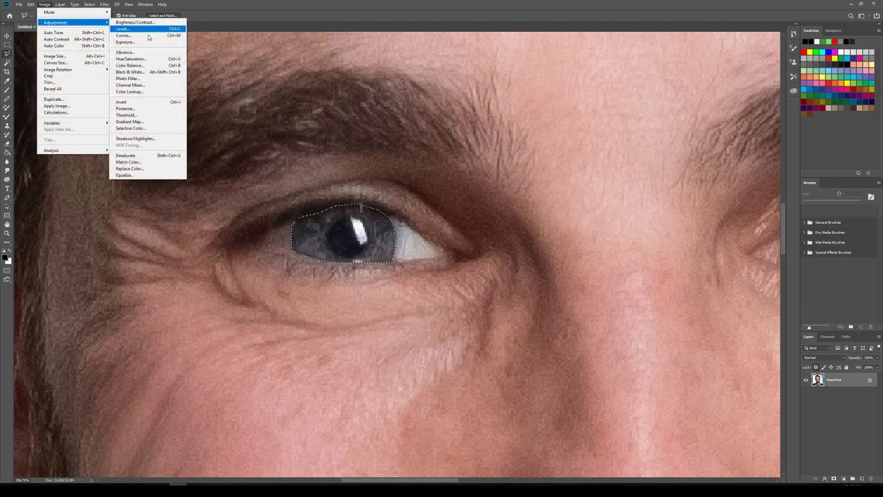
pyautogui.click(130, 65)
pyautogui.moveTo(414, 121); pyautogui.dragTo(506, 154)
pyautogui.moveTo(518, 202)
pyautogui.mouseDown()
pyautogui.moveTo(529, 202)
pyautogui.moveTo(513, 200)
pyautogui.moveTo(523, 195)
pyautogui.mouseUp()
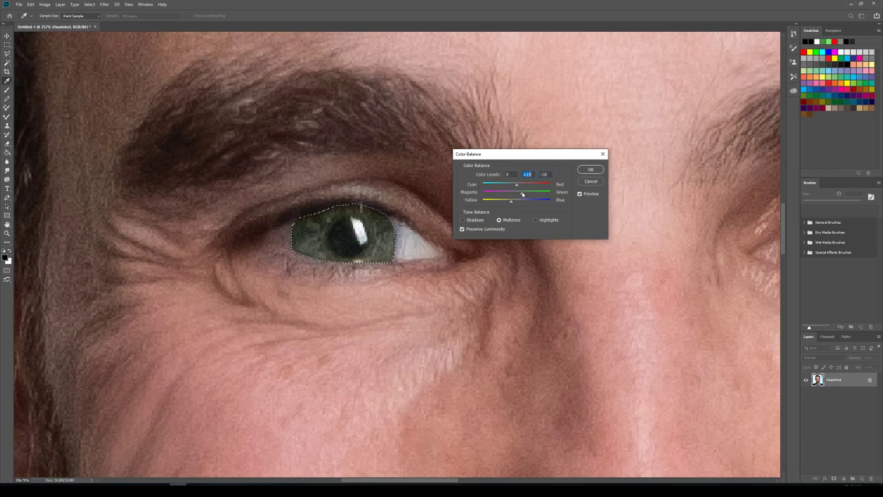
pyautogui.click(535, 220)
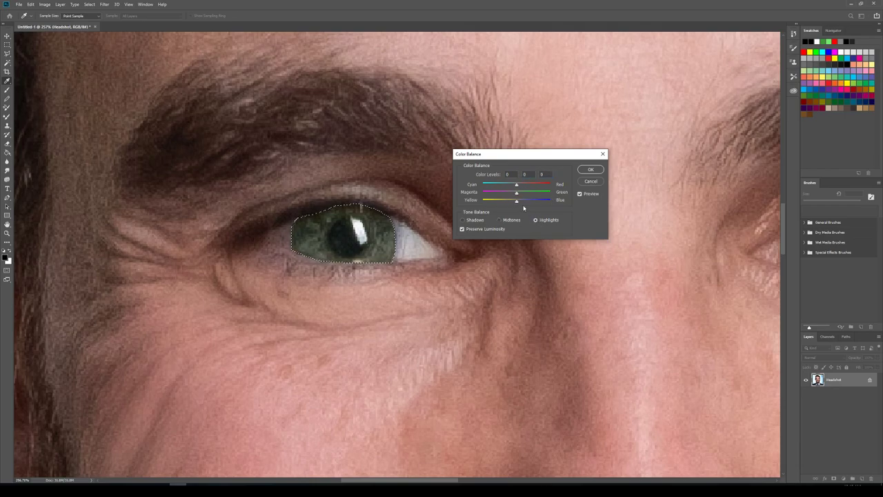
pyautogui.click(590, 169)
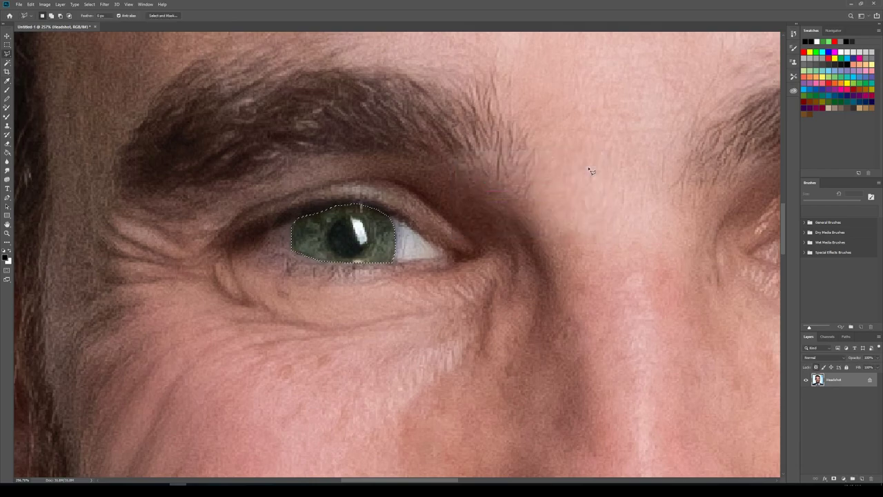
pyautogui.rightClick(348, 220)
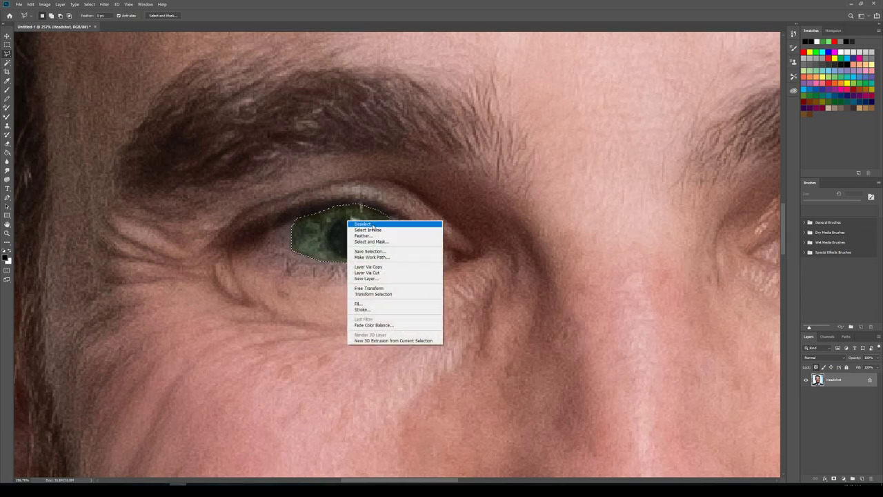
# Deselect the green iris and pan the face over to the right-hand eye.
pyautogui.click(378, 226)
pyautogui.scroll(-5, 541, 246)
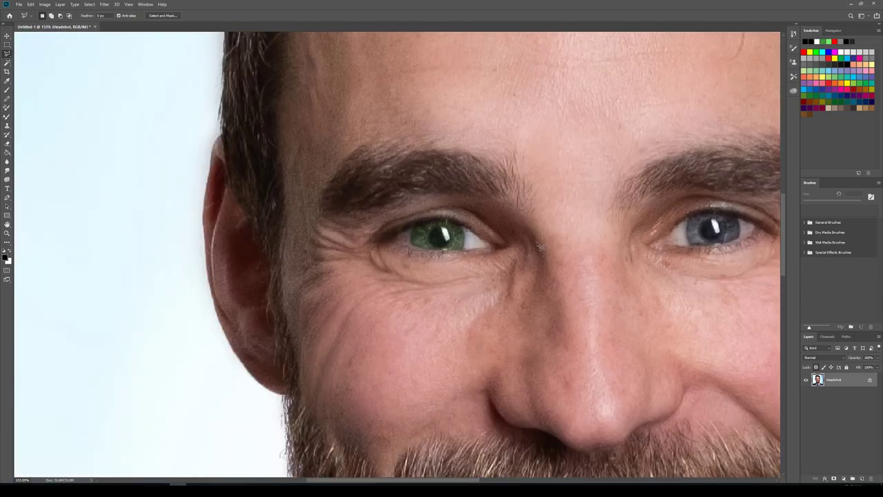
pyautogui.moveTo(602, 272); pyautogui.dragTo(490, 277)
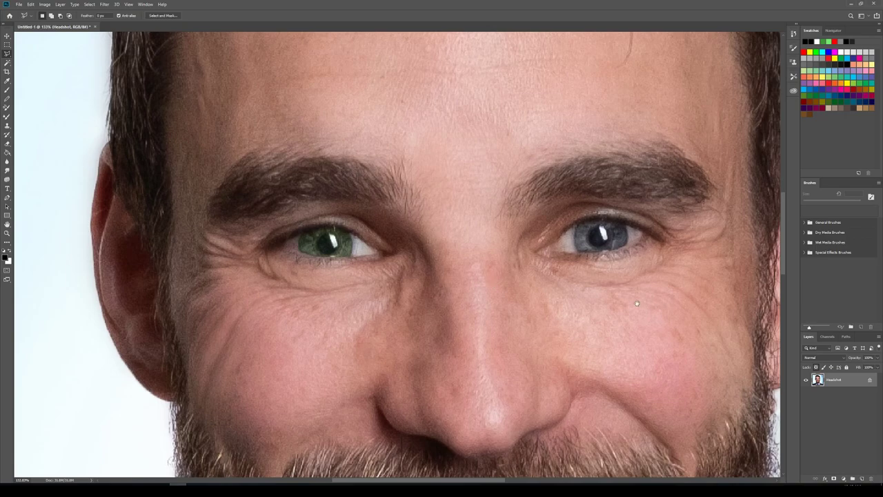
pyautogui.moveTo(646, 311); pyautogui.dragTo(521, 305)
# Zoom in and lasso freehand around the right-hand iris.
pyautogui.scroll(5, 548, 260)
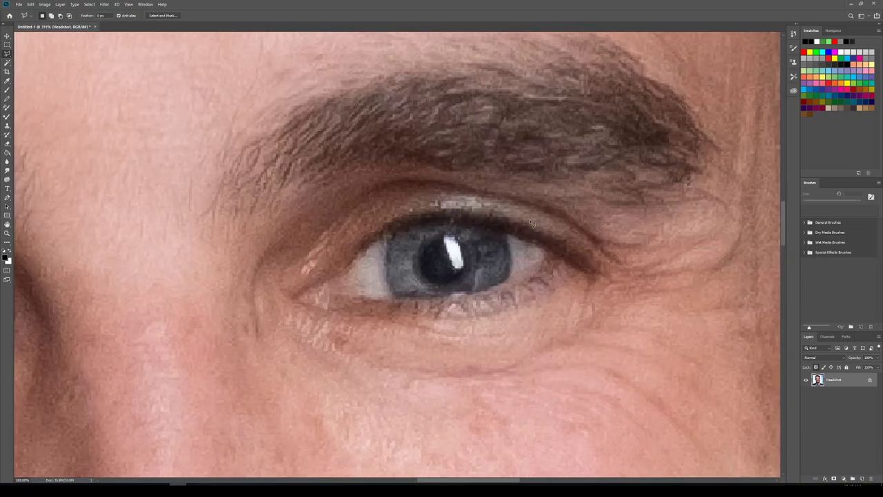
pyautogui.moveTo(392, 236)
pyautogui.mouseDown()
pyautogui.moveTo(386, 282)
pyautogui.moveTo(405, 304)
pyautogui.moveTo(490, 293)
pyautogui.moveTo(514, 276)
pyautogui.moveTo(506, 230)
pyautogui.moveTo(447, 221)
pyautogui.moveTo(396, 239)
pyautogui.moveTo(393, 227)
pyautogui.moveTo(411, 246)
pyautogui.moveTo(368, 221)
pyautogui.moveTo(395, 243)
pyautogui.mouseUp()
pyautogui.moveTo(396, 242); pyautogui.dragTo(396, 243)
# Shift the right iris toward cyan with Color Balance: Cyan–Red −22, Highlights selected.
pyautogui.click(44, 4)
pyautogui.moveTo(48, 22)
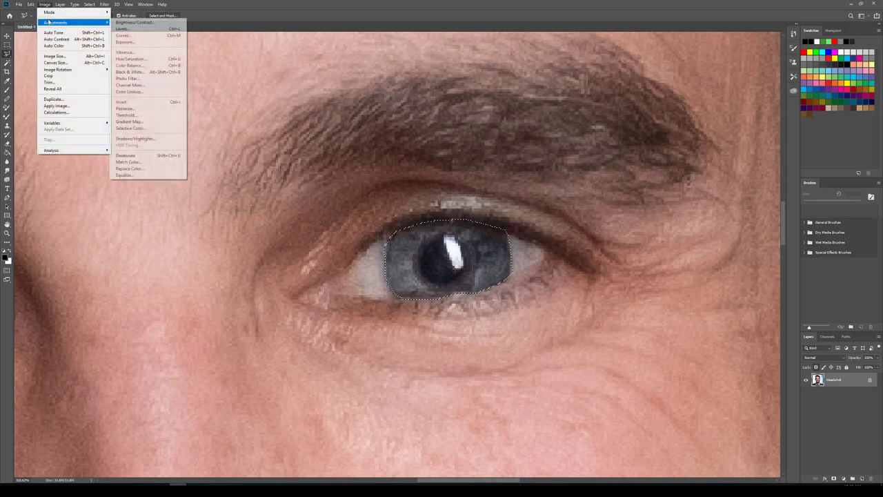
pyautogui.click(129, 65)
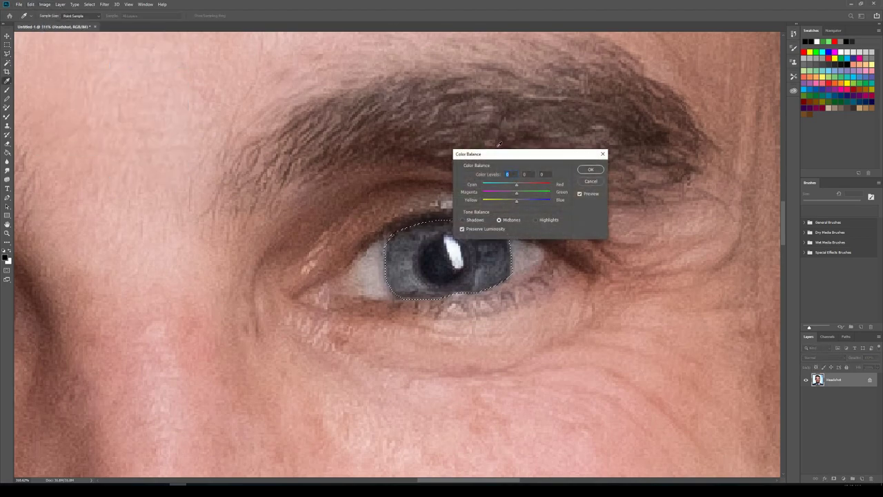
pyautogui.moveTo(539, 159); pyautogui.dragTo(533, 159)
pyautogui.click(556, 192)
pyautogui.click(611, 141)
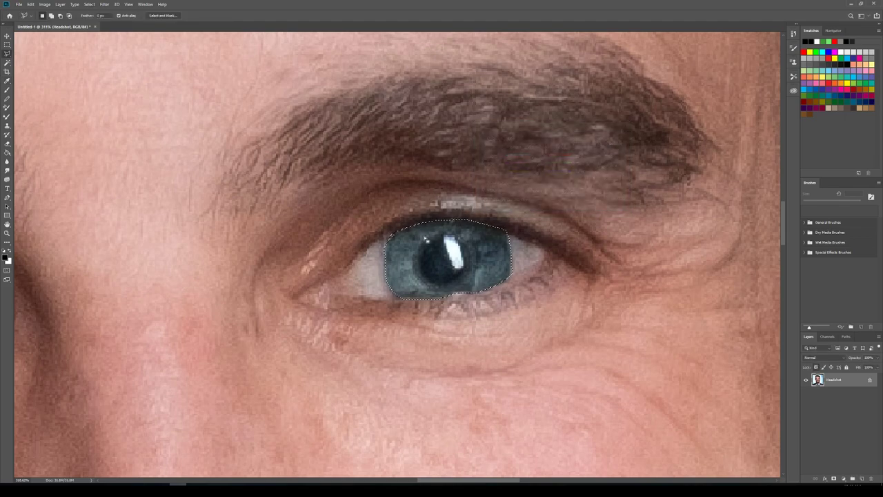
pyautogui.click(89, 5)
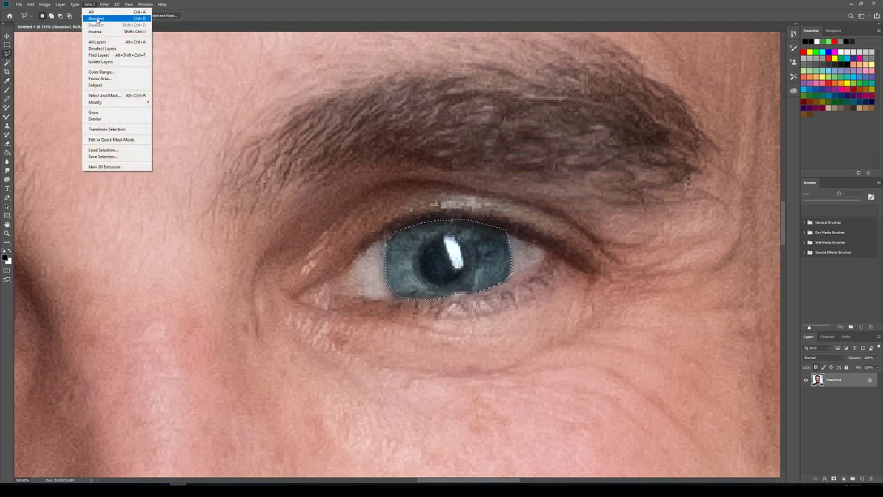
# Deselect the iris, check both eyes zoomed out, then lasso the right-hand eyebrow.
pyautogui.click(96, 18)
pyautogui.scroll(-3, 421, 220)
pyautogui.scroll(-3, 421, 220)
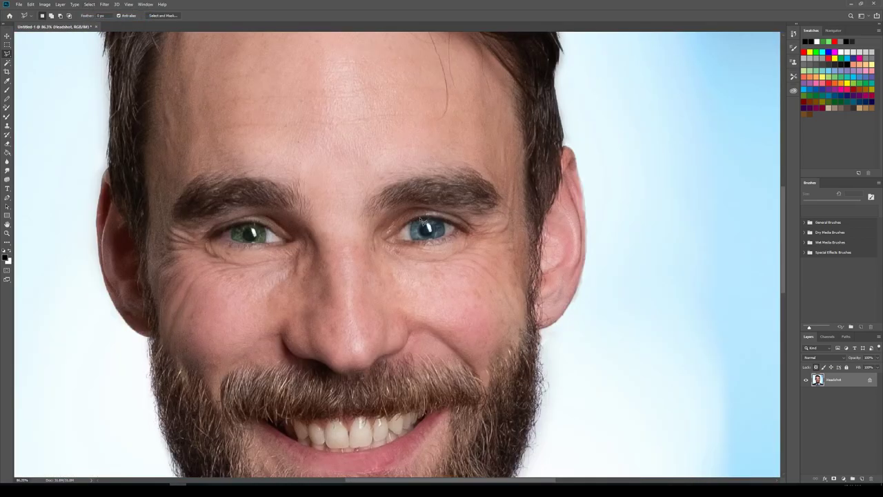
pyautogui.scroll(-2, 454, 218)
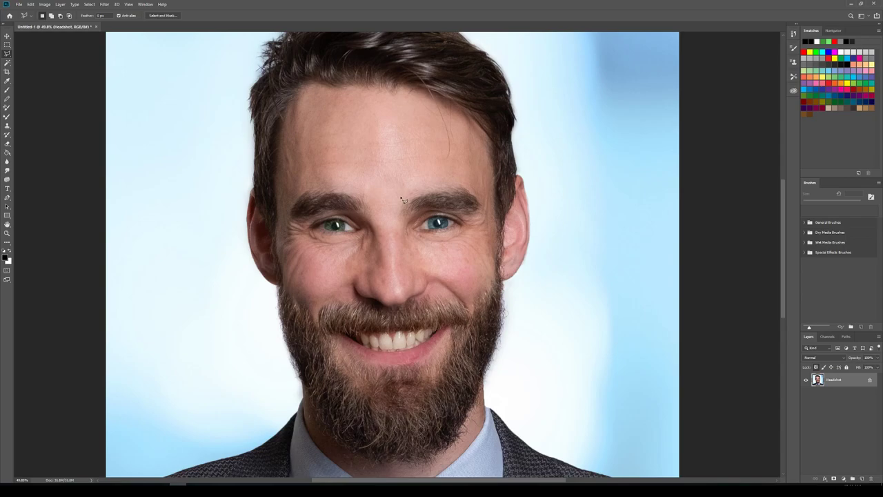
pyautogui.scroll(4, 404, 199)
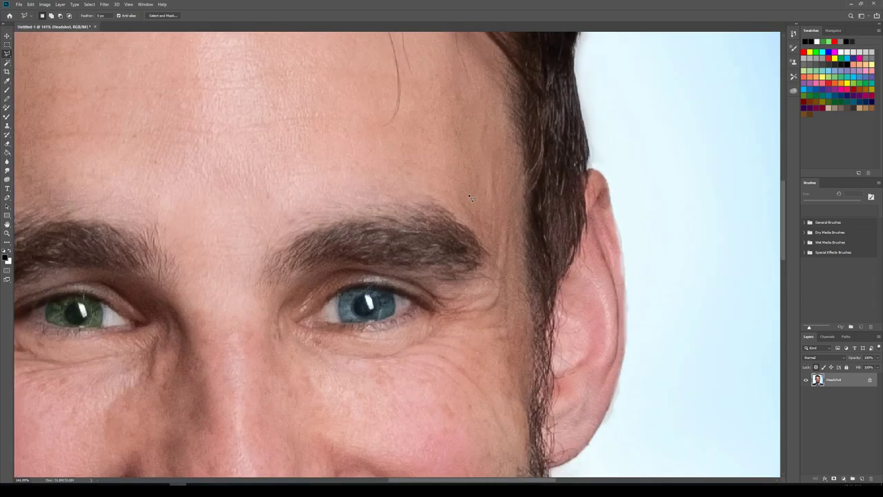
pyautogui.moveTo(356, 220)
pyautogui.mouseDown()
pyautogui.moveTo(322, 225)
pyautogui.moveTo(274, 261)
pyautogui.moveTo(297, 278)
pyautogui.moveTo(350, 263)
pyautogui.moveTo(457, 285)
pyautogui.moveTo(482, 271)
pyautogui.moveTo(487, 245)
pyautogui.moveTo(441, 209)
pyautogui.moveTo(355, 221)
pyautogui.mouseUp()
# Push the right eyebrow's midtones toward red (+41) with Color Balance, then deselect.
pyautogui.click(44, 5)
pyautogui.moveTo(57, 22)
pyautogui.click(128, 65)
pyautogui.moveTo(538, 156); pyautogui.dragTo(551, 156)
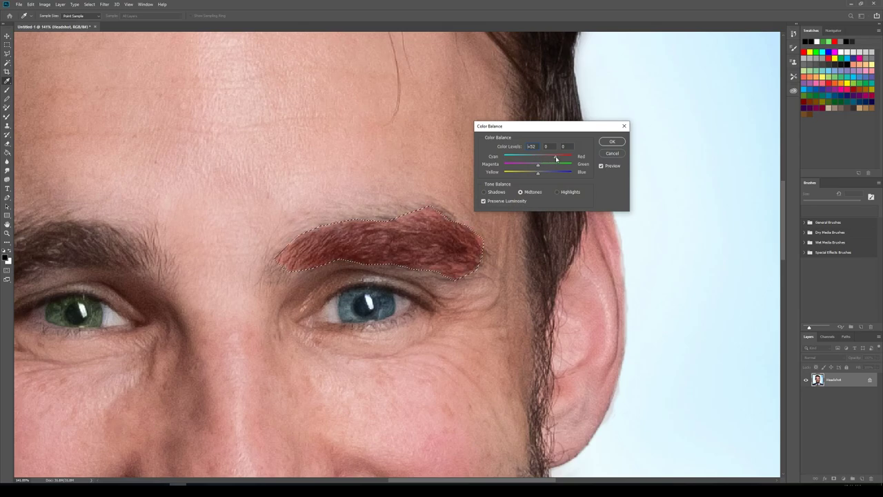
pyautogui.click(609, 143)
pyautogui.press('l')
pyautogui.rightClick(428, 224)
pyautogui.click(475, 230)
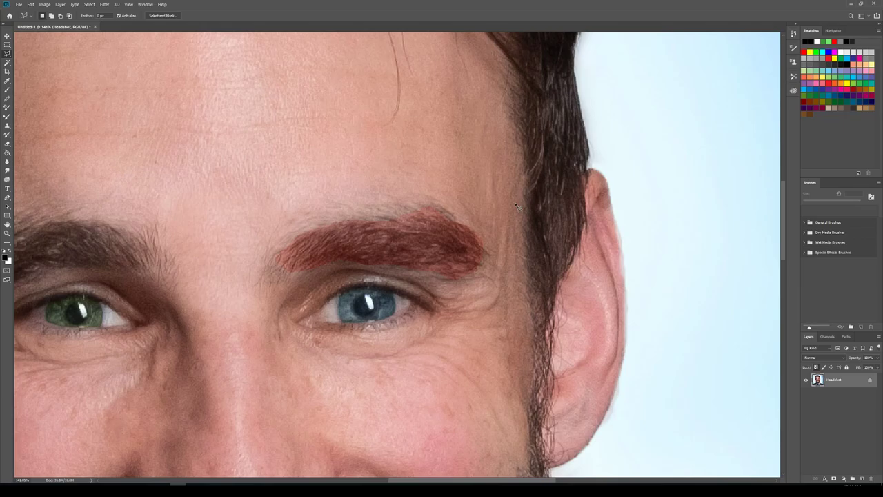
# Zoom in and out to inspect the reddened eyebrow, reselect it, then clear the selection.
pyautogui.scroll(3, 365, 264)
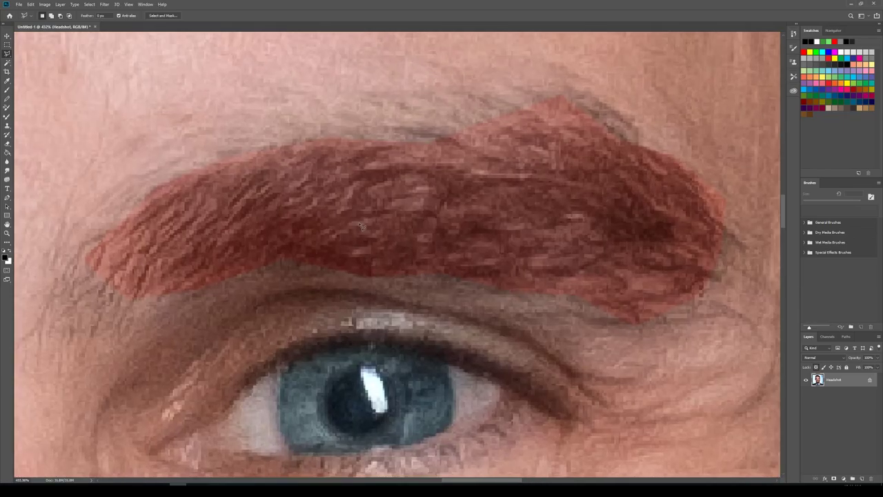
pyautogui.scroll(-1, 332, 276)
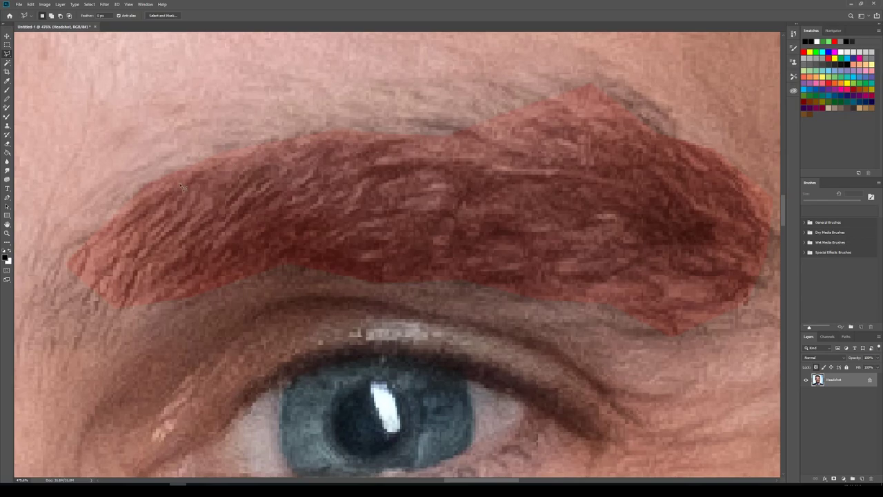
pyautogui.scroll(-5, 166, 232)
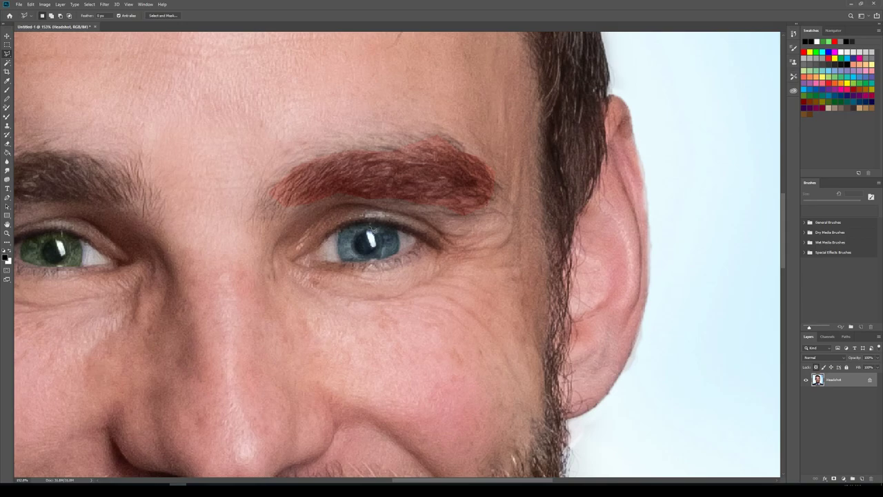
pyautogui.scroll(4, 441, 132)
pyautogui.scroll(-8, 400, 152)
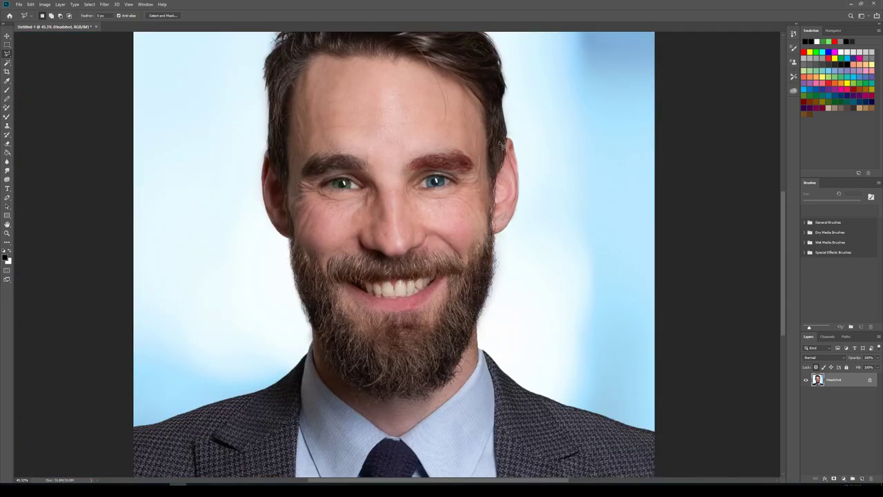
pyautogui.scroll(4, 475, 129)
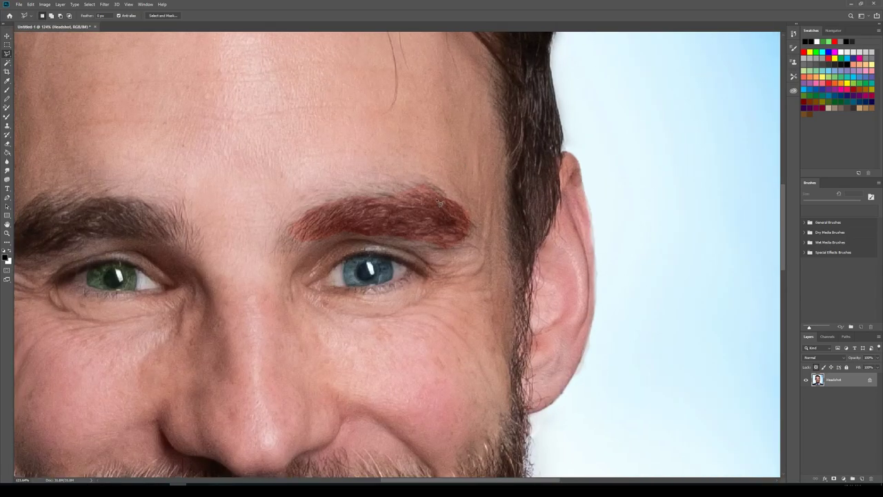
pyautogui.hotkey('ctrl', 'shift', 'd')
pyautogui.hotkey('ctrl', 'd')
pyautogui.click(31, 5)
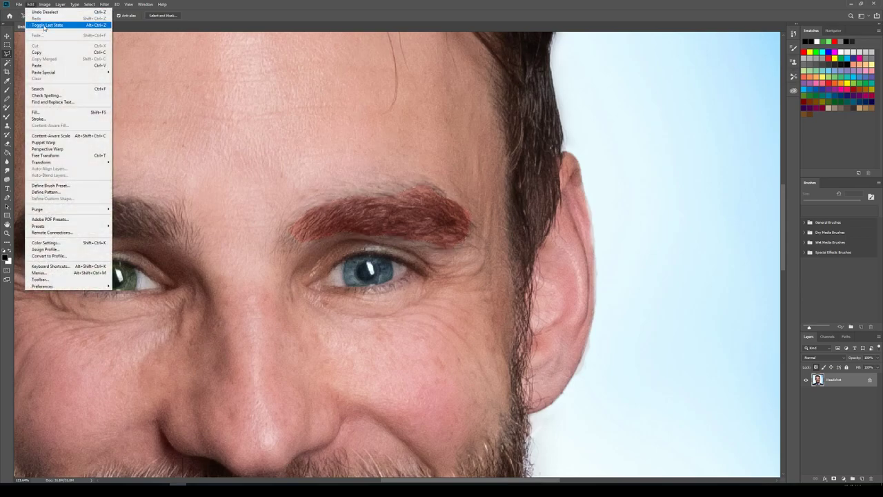
pyautogui.click(45, 26)
pyautogui.click(31, 4)
pyautogui.click(43, 19)
pyautogui.click(31, 4)
pyautogui.click(34, 25)
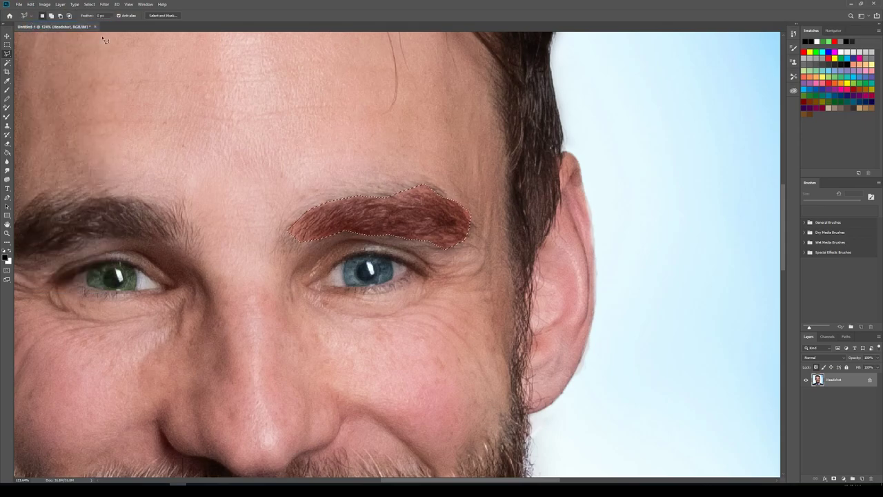
# Pan to the left eyebrow above the green eye and lasso around it.
pyautogui.moveTo(266, 263); pyautogui.dragTo(463, 250)
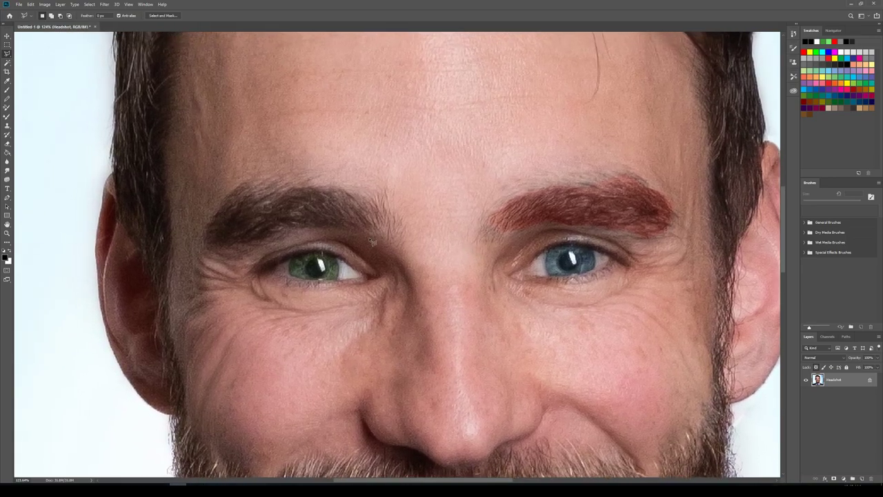
pyautogui.moveTo(358, 229)
pyautogui.mouseDown()
pyautogui.moveTo(281, 227)
pyautogui.moveTo(236, 246)
pyautogui.moveTo(200, 243)
pyautogui.moveTo(252, 181)
pyautogui.mouseUp()
pyautogui.moveTo(356, 196); pyautogui.dragTo(382, 199)
pyautogui.moveTo(387, 235); pyautogui.dragTo(359, 234)
pyautogui.rightClick(291, 211)
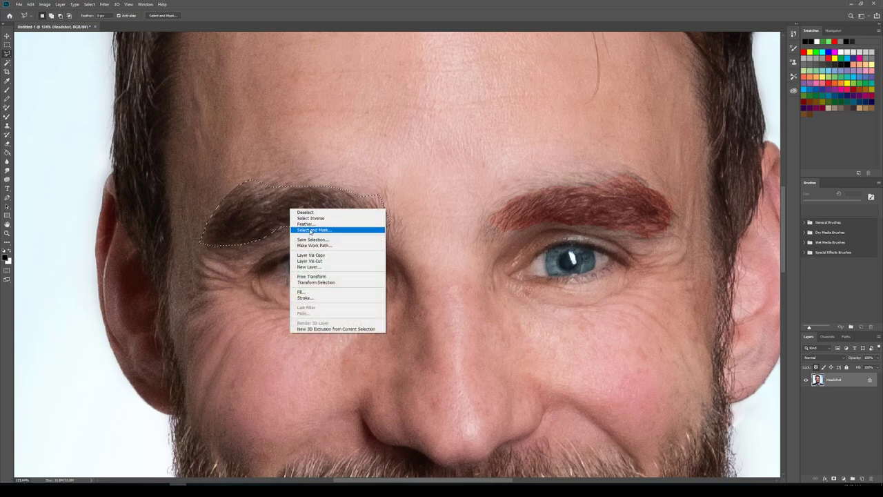
# In Select and Mask, set Transparency 100%, Feather about 6.3 px, Shift Edge +32%.
pyautogui.click(313, 230)
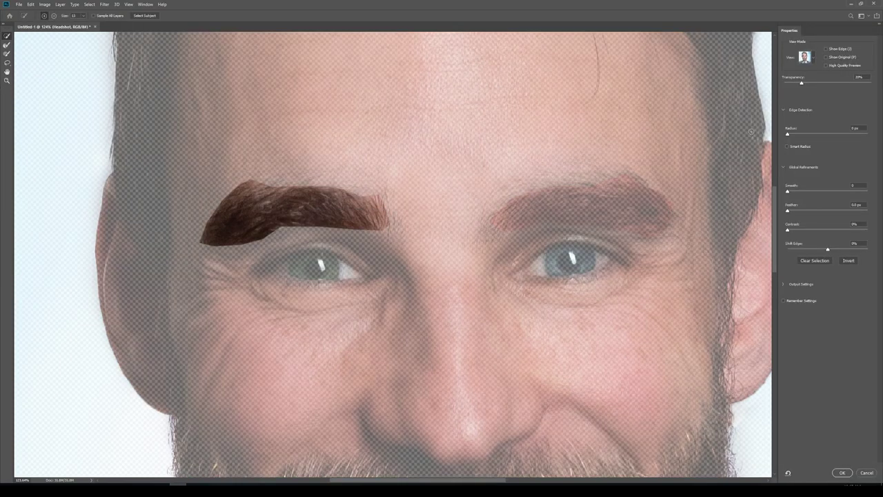
pyautogui.moveTo(838, 85); pyautogui.dragTo(871, 83)
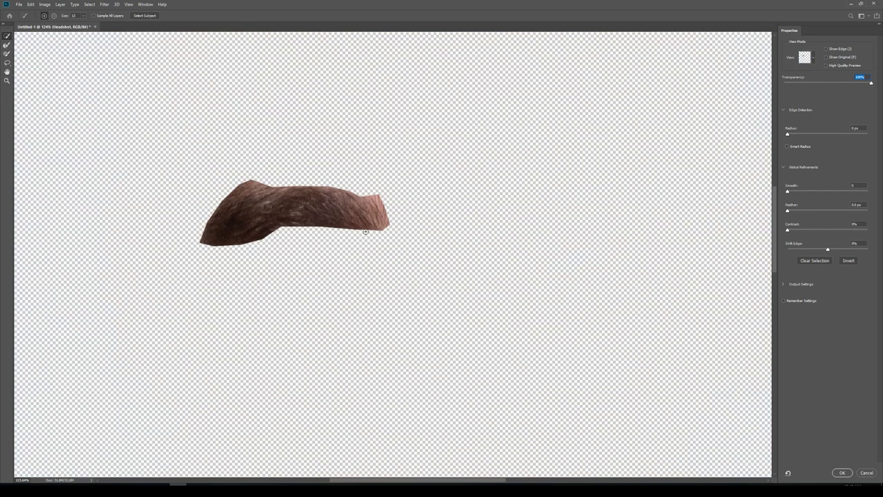
pyautogui.moveTo(788, 213); pyautogui.dragTo(810, 213)
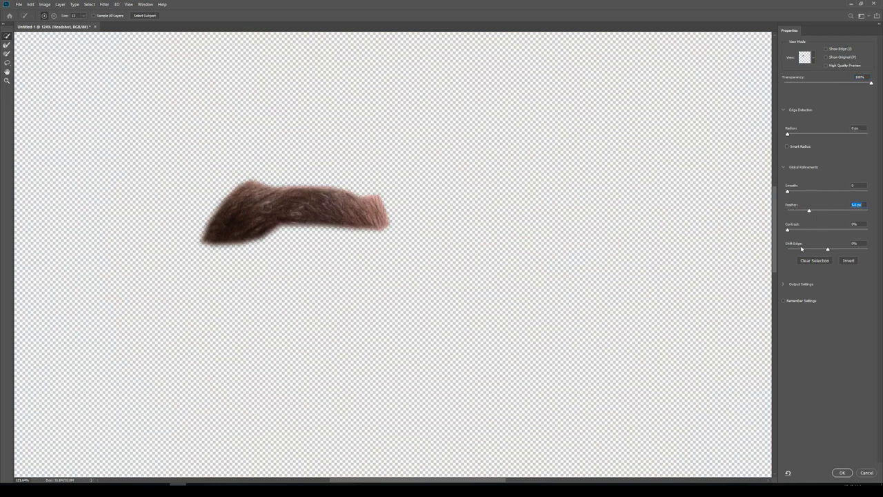
pyautogui.moveTo(827, 251); pyautogui.dragTo(832, 249)
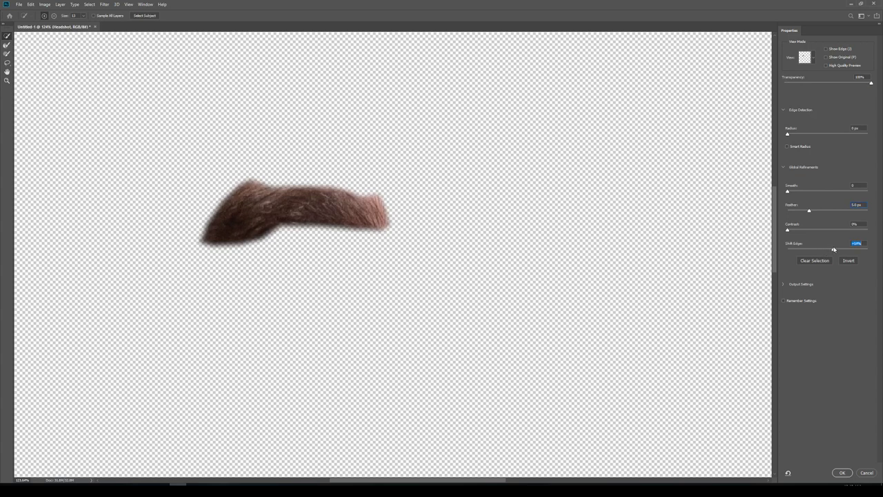
pyautogui.moveTo(811, 213); pyautogui.dragTo(812, 214)
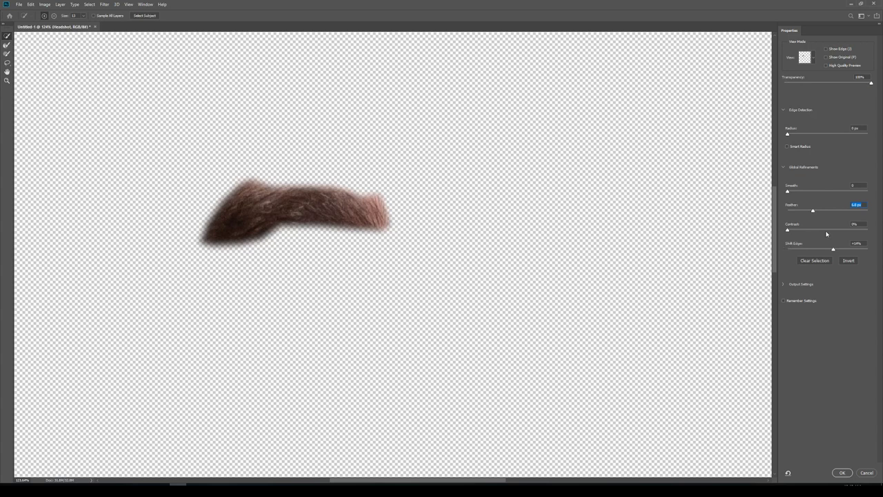
pyautogui.moveTo(832, 251); pyautogui.dragTo(840, 251)
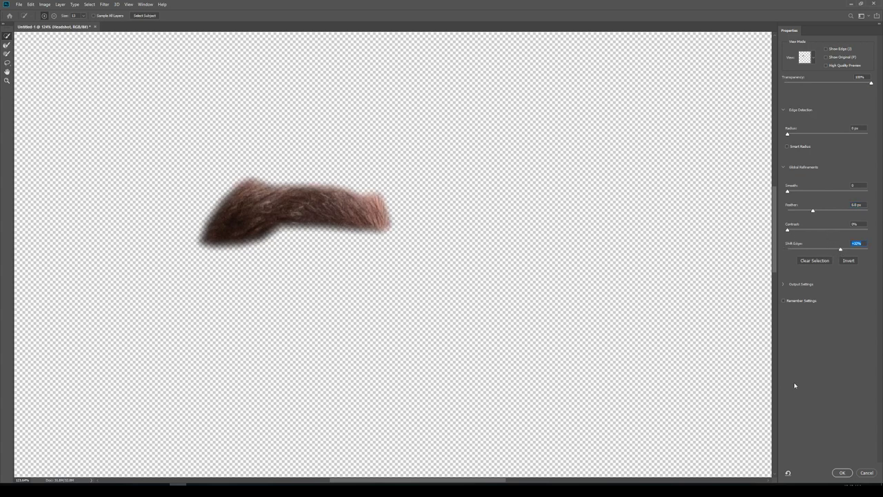
pyautogui.click(842, 473)
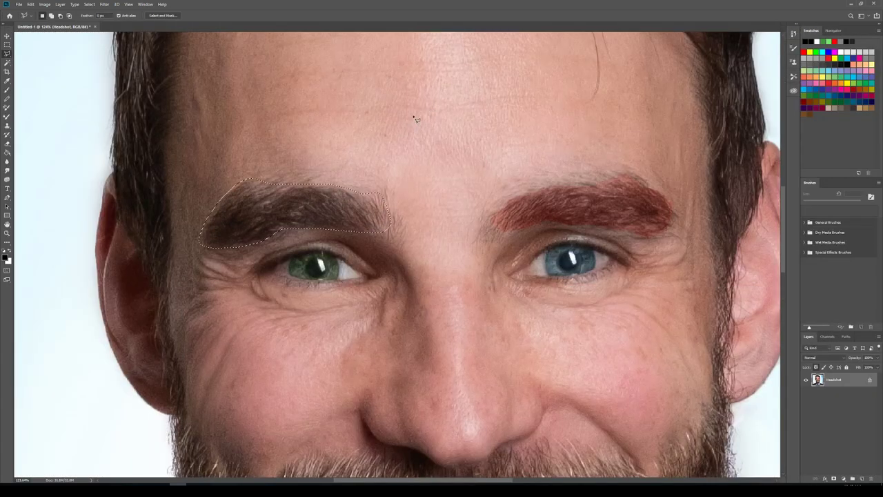
# Apply a Color Balance with Cyan–Red at about +52 to the selected left eyebrow.
pyautogui.click(47, 5)
pyautogui.moveTo(53, 22)
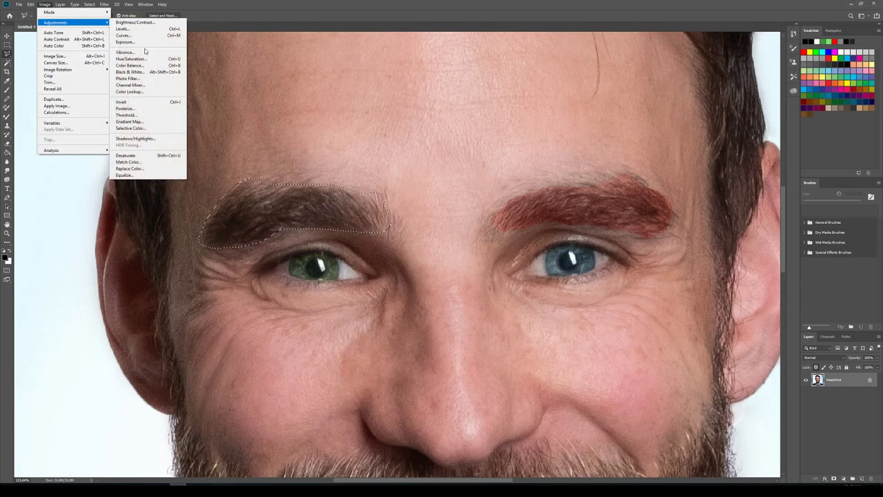
pyautogui.click(146, 70)
pyautogui.moveTo(538, 157); pyautogui.dragTo(555, 159)
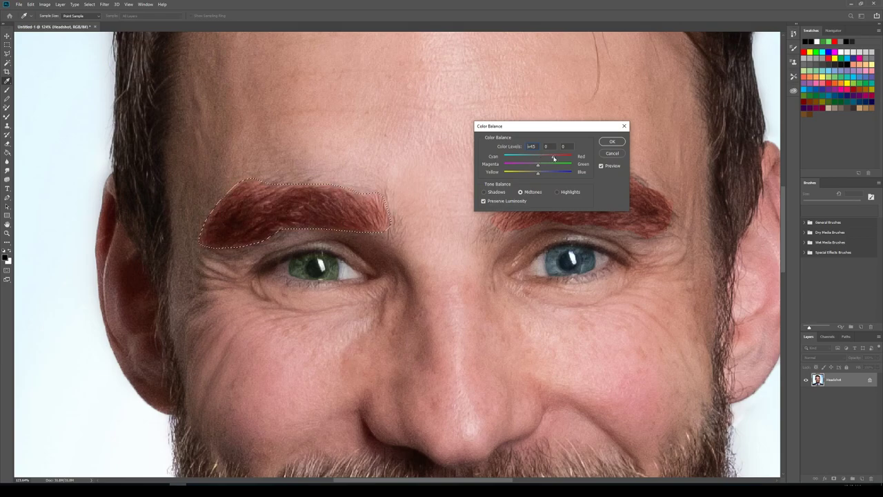
pyautogui.click(612, 141)
# Clear the eyebrow selection and zoom out to compare both eyebrows.
pyautogui.hotkey('ctrl', 'd')
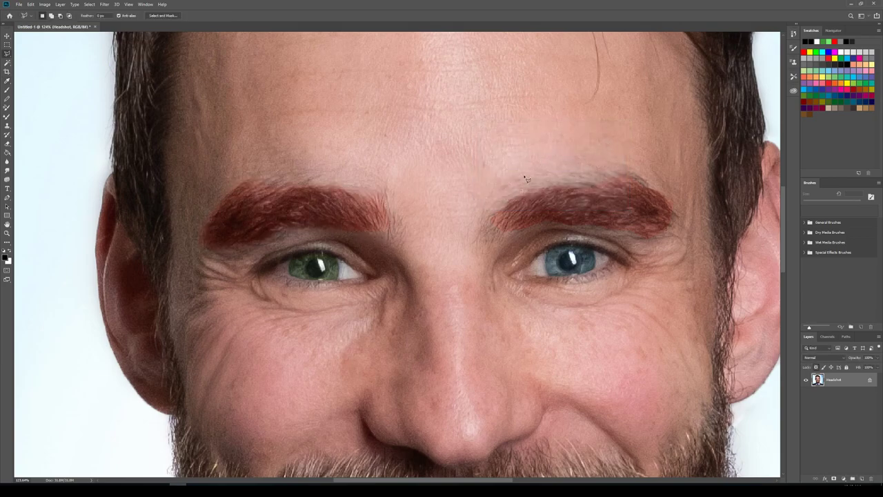
pyautogui.scroll(2, 431, 186)
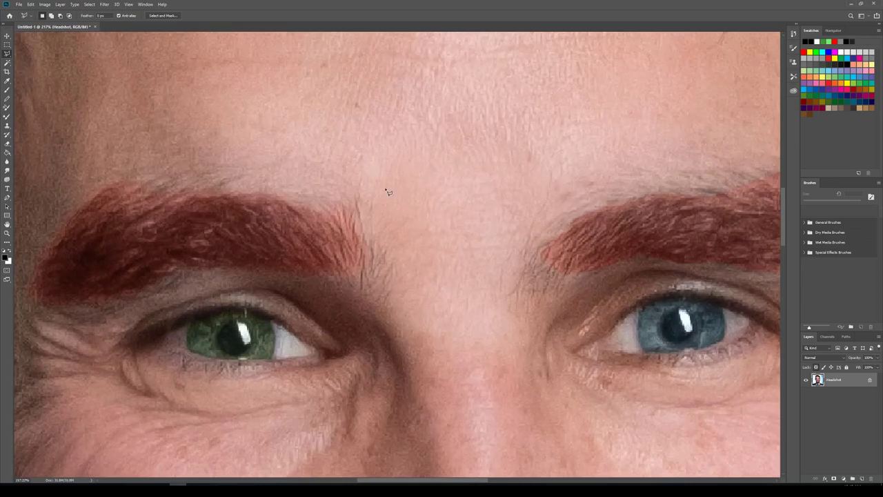
pyautogui.scroll(1, 330, 205)
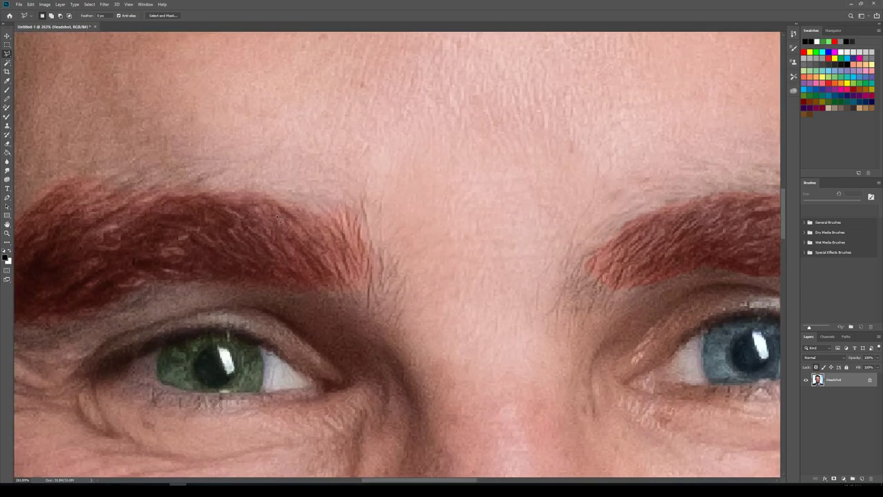
pyautogui.scroll(-6, 352, 233)
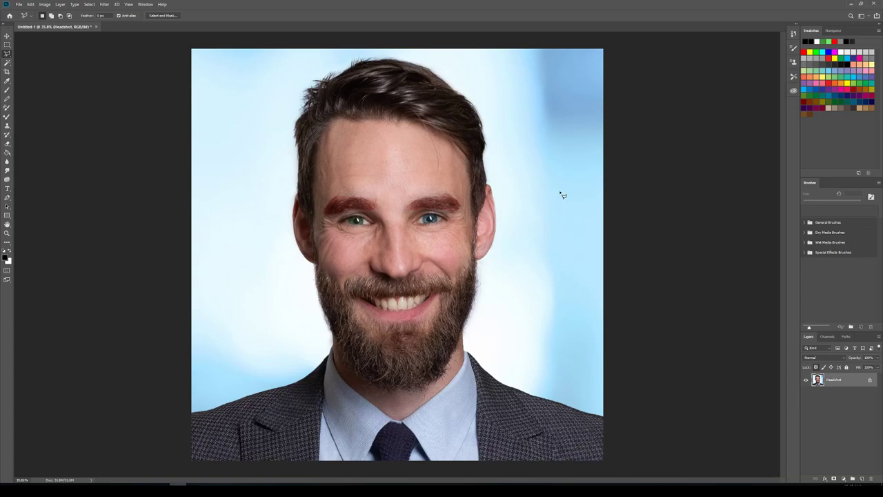